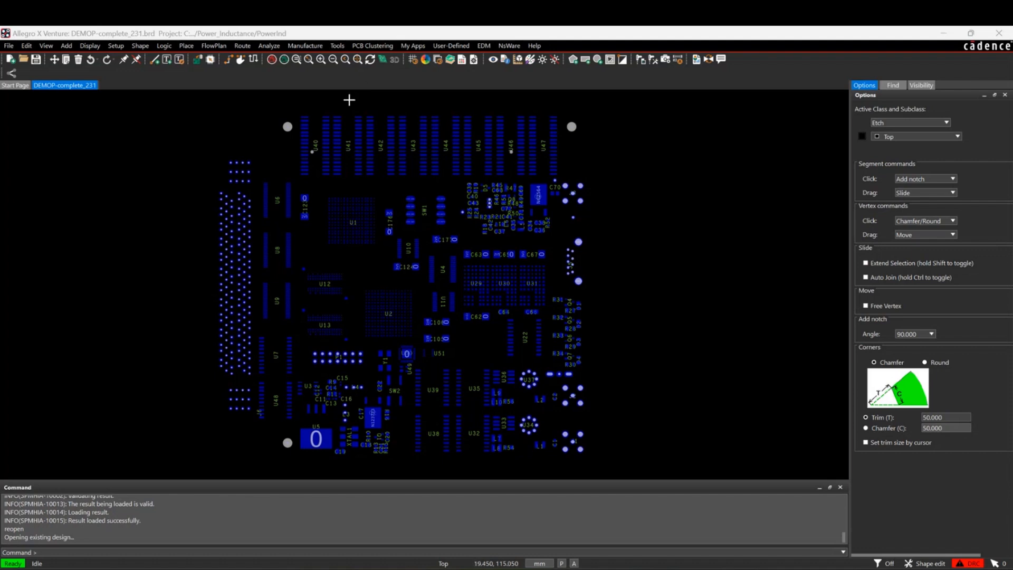
- Open the analysis workflow manager and choose the Power Inductance Workflow
left_click(269, 45)
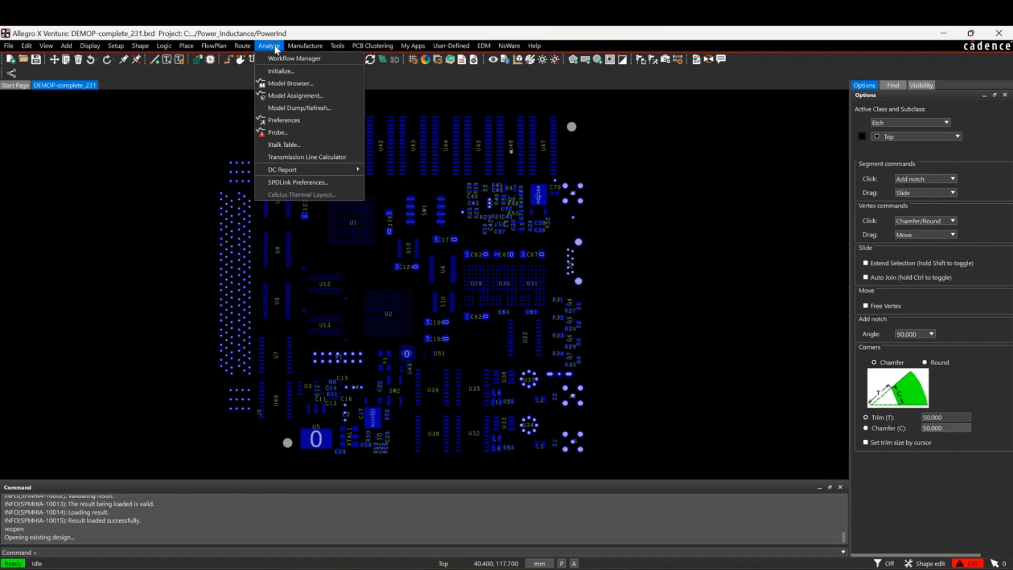
left_click(276, 59)
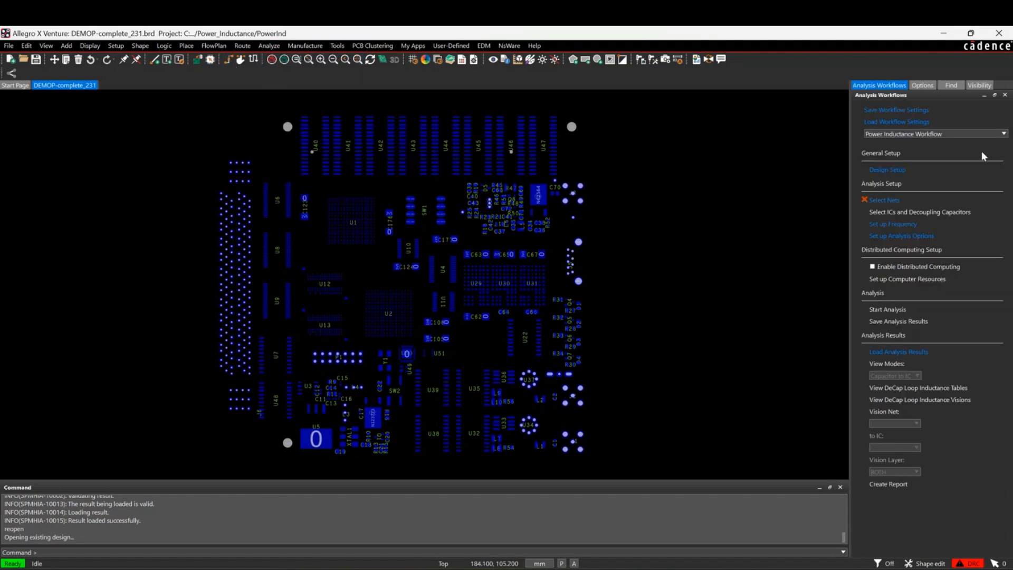
left_click(930, 134)
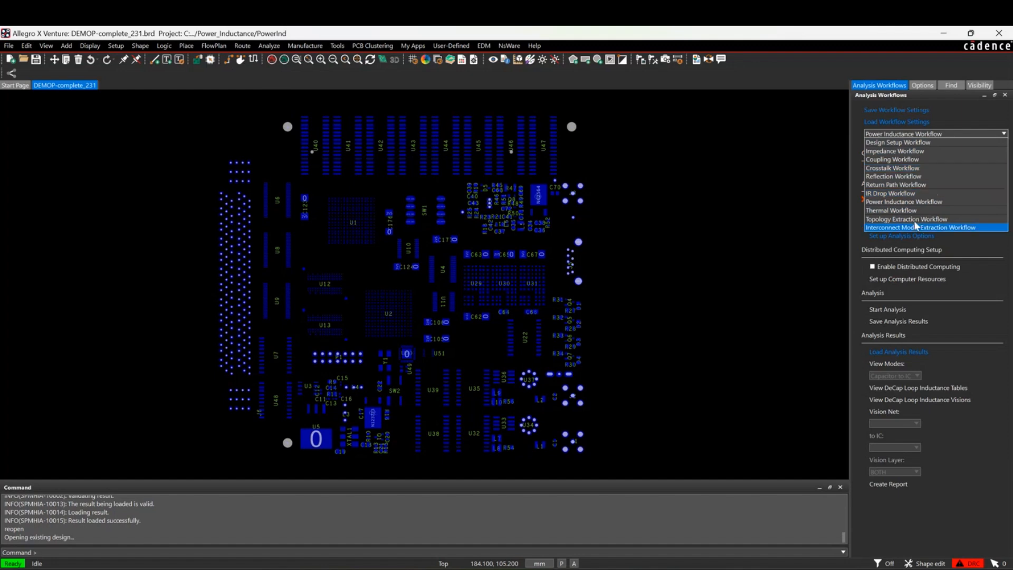
left_click(905, 203)
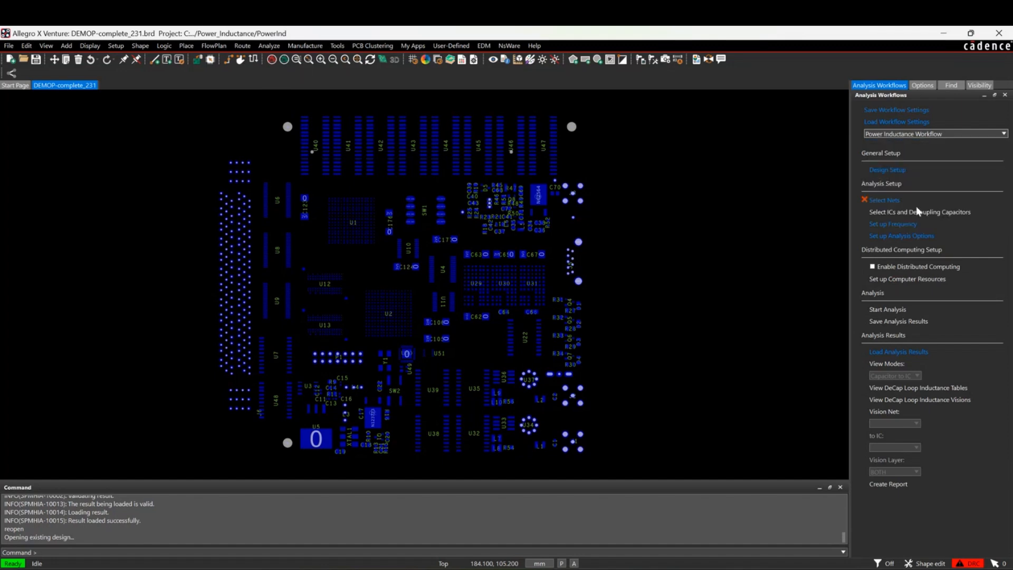
- Load the power inductance analysis results from the file powerind.pindida
left_click(895, 353)
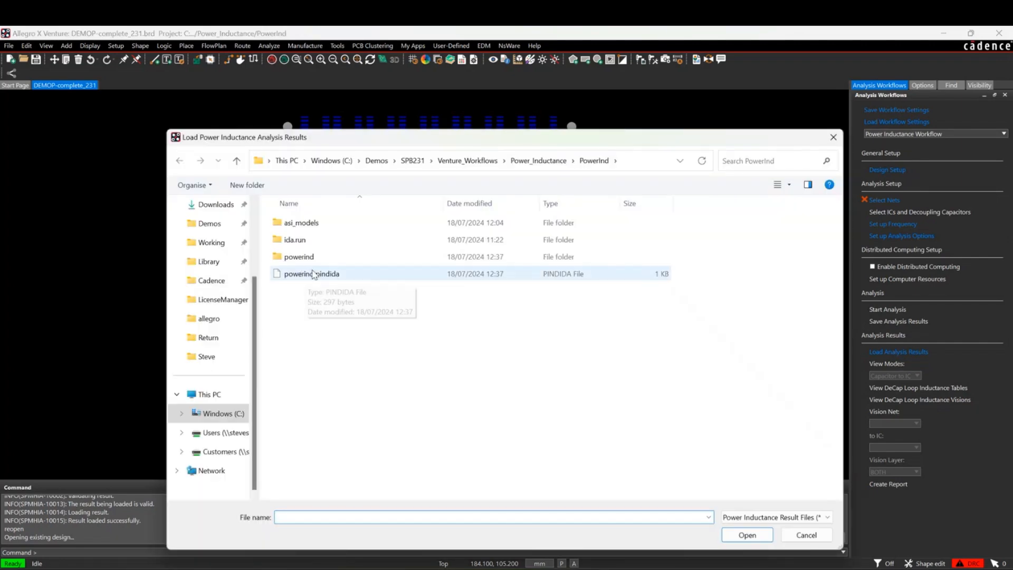
left_click(319, 275)
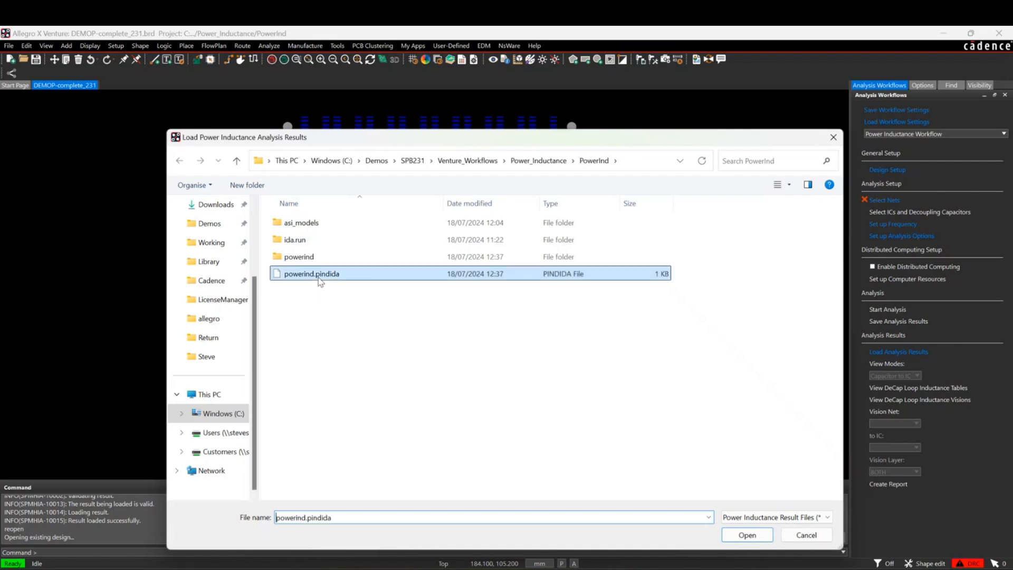
double_click(319, 276)
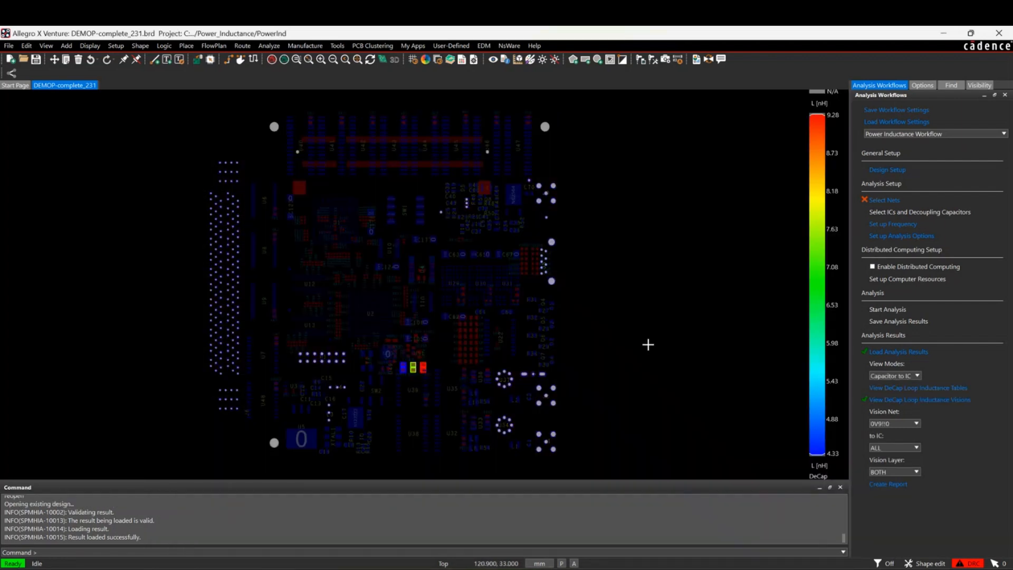
- Hide the loop inductance vision overlay and show the DeCap loop inductance tables with their plot enlarged
left_click(916, 401)
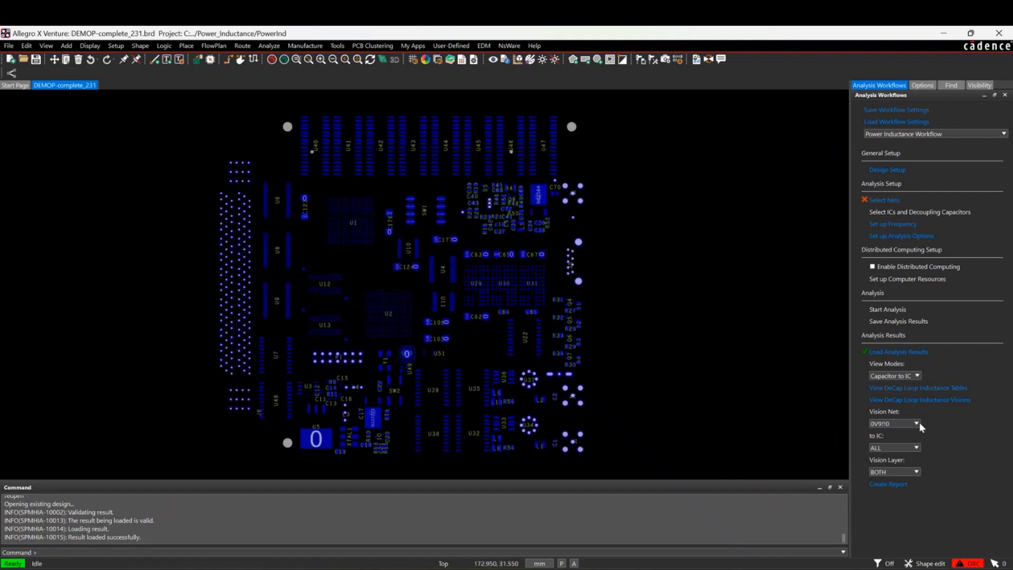
left_click(918, 389)
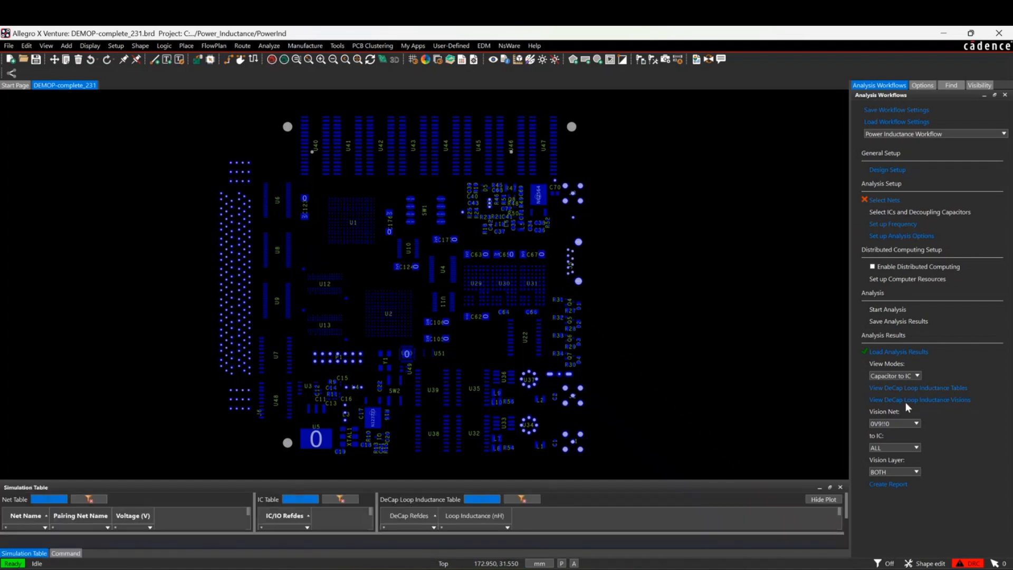
left_click_drag(399, 478, 390, 231)
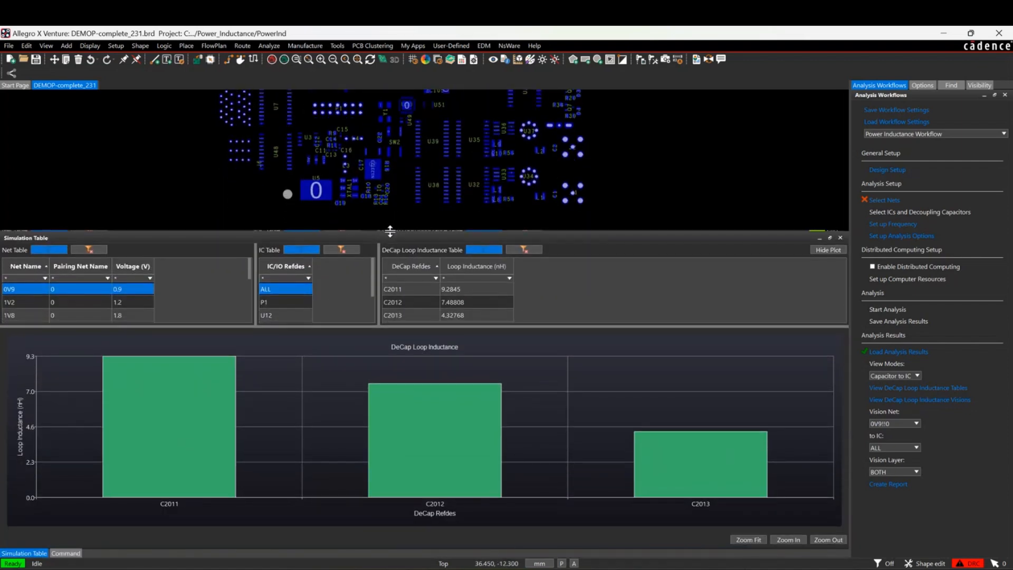
- Plot the decap loop inductance for nets 1V2 and 1V8, sorting the 1V8 capacitors from highest to lowest inductance
left_click(37, 302)
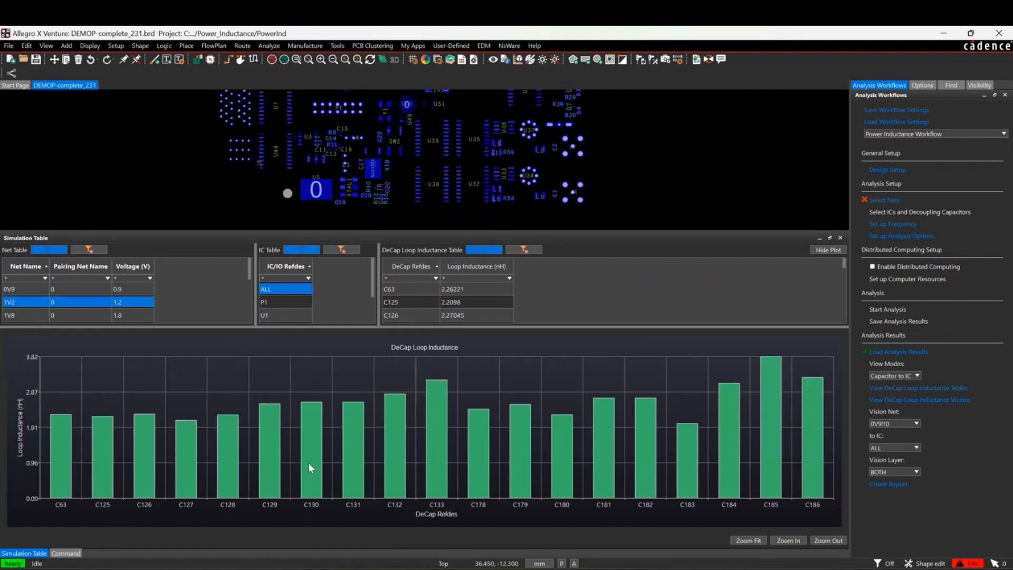
left_click(33, 316)
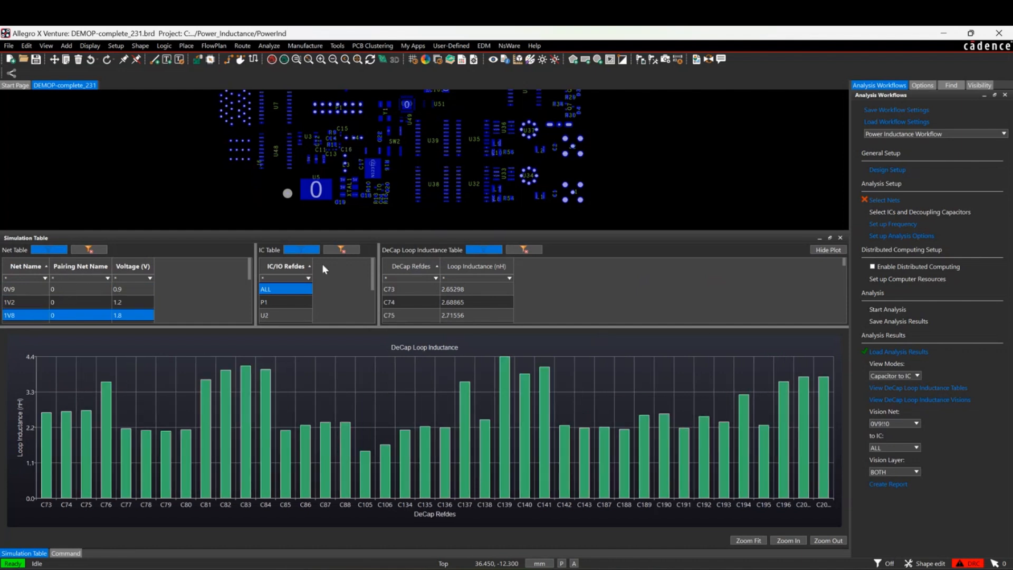
left_click(466, 267)
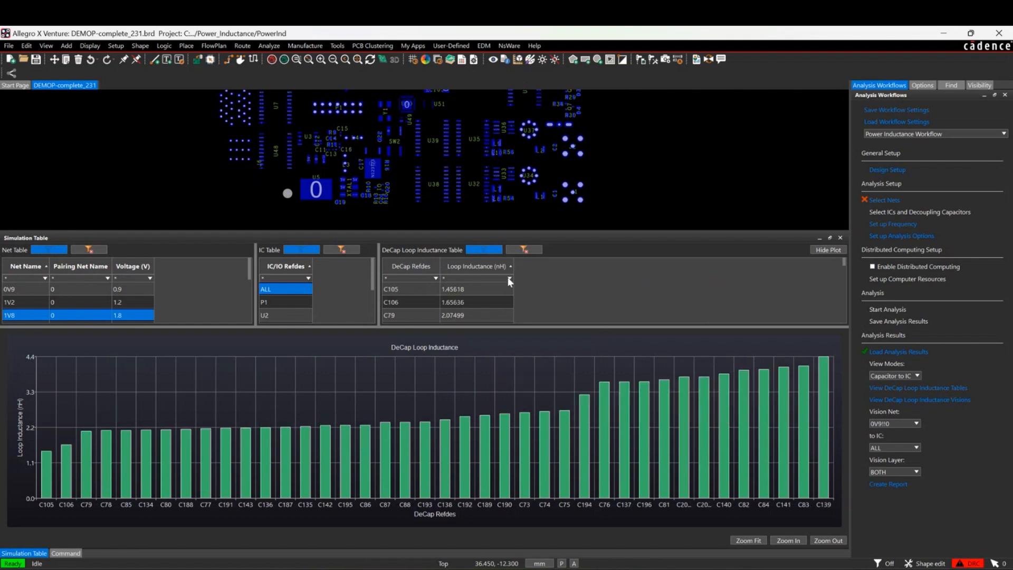
left_click(480, 267)
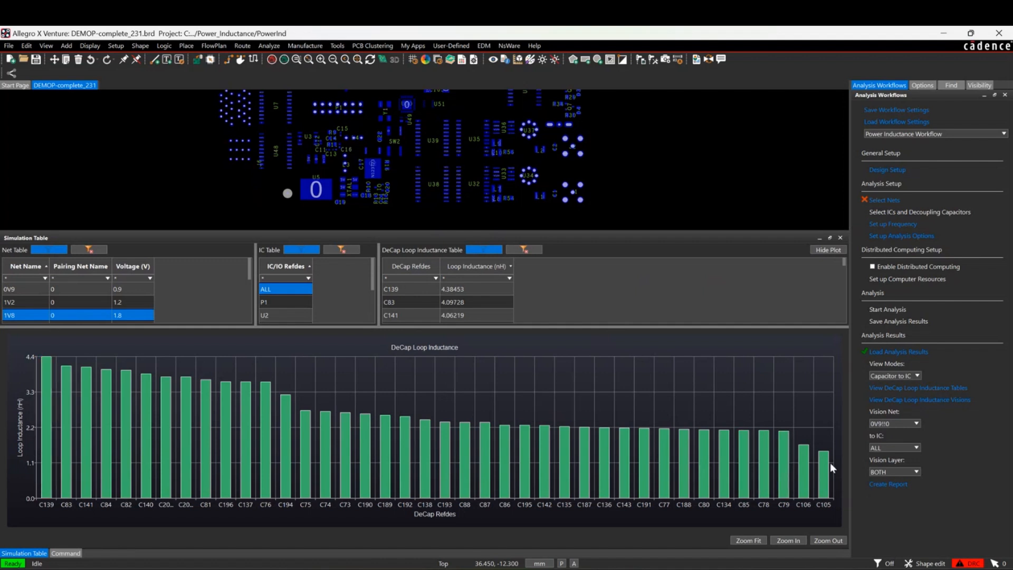
- View the decap loop inductance plots for the 2V5, 3V3 and 5V nets
scroll(85, 298, "down", 1)
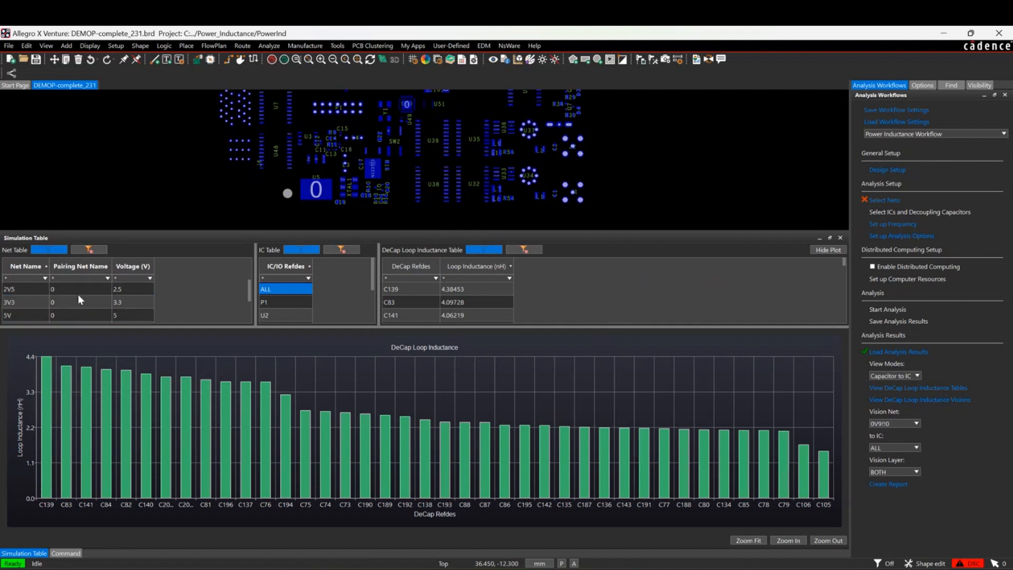
left_click(27, 290)
left_click(25, 304)
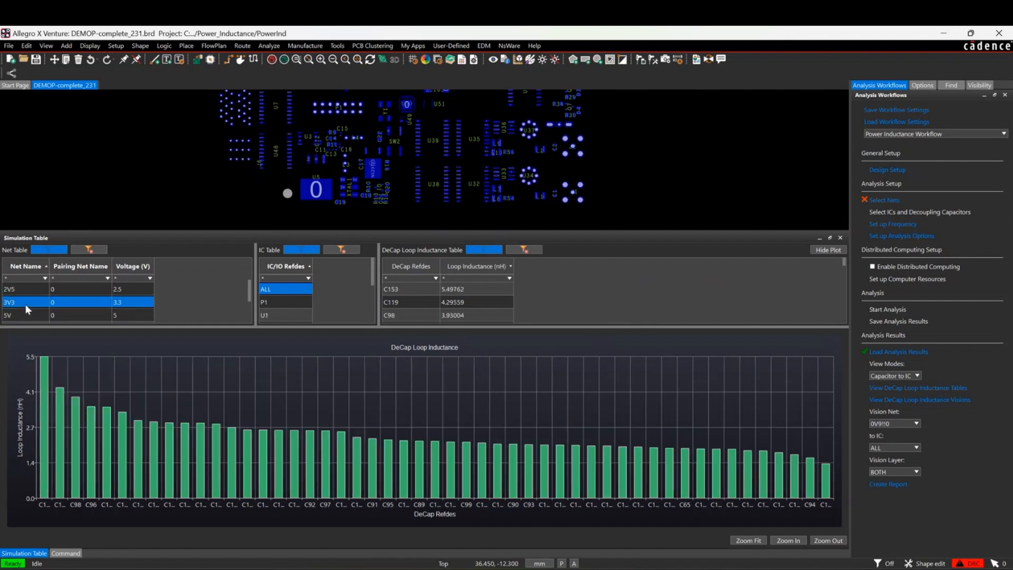
left_click(23, 312)
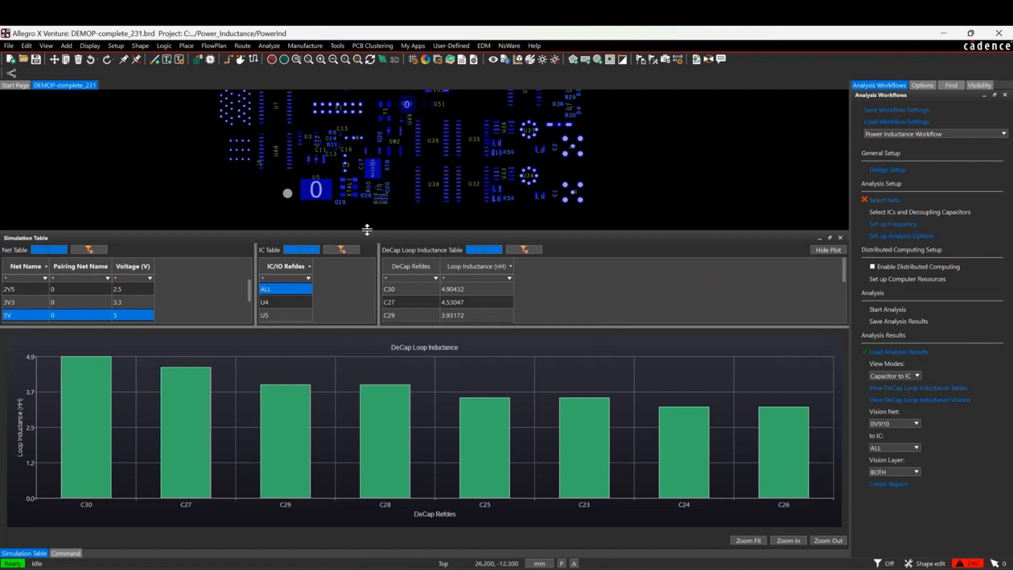
- Close the simulation tables and display the DeCap loop inductance vision for net 2V5!!0 on an enlarged canvas
left_click_drag(367, 229, 369, 322)
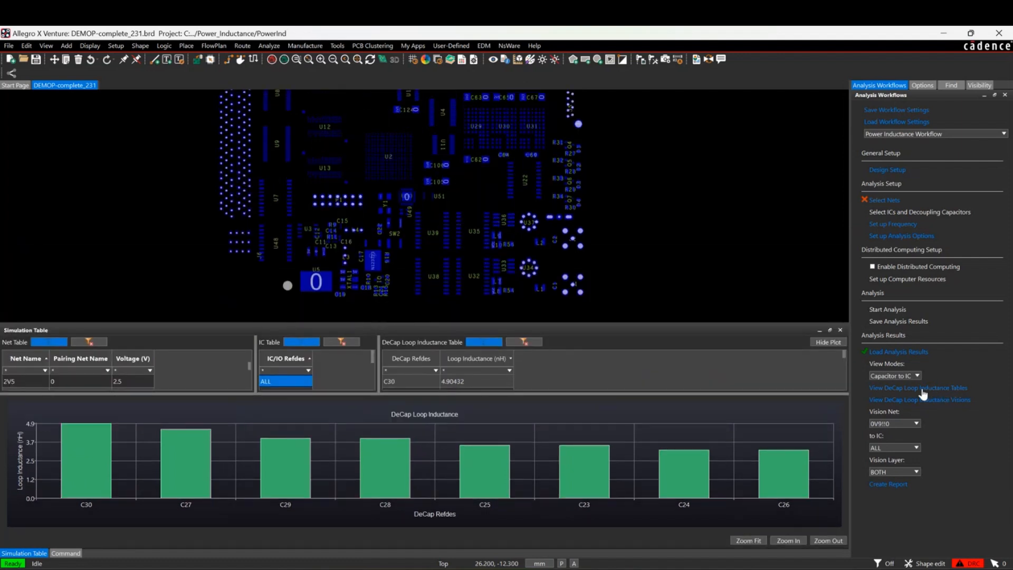
left_click(839, 330)
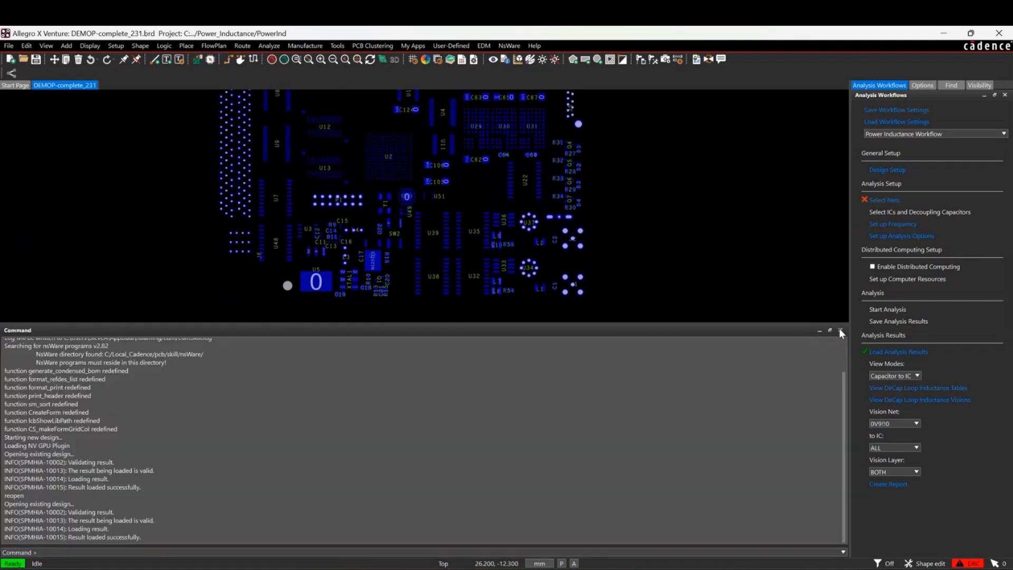
left_click(923, 399)
left_click_drag(600, 323, 600, 441)
left_click(908, 425)
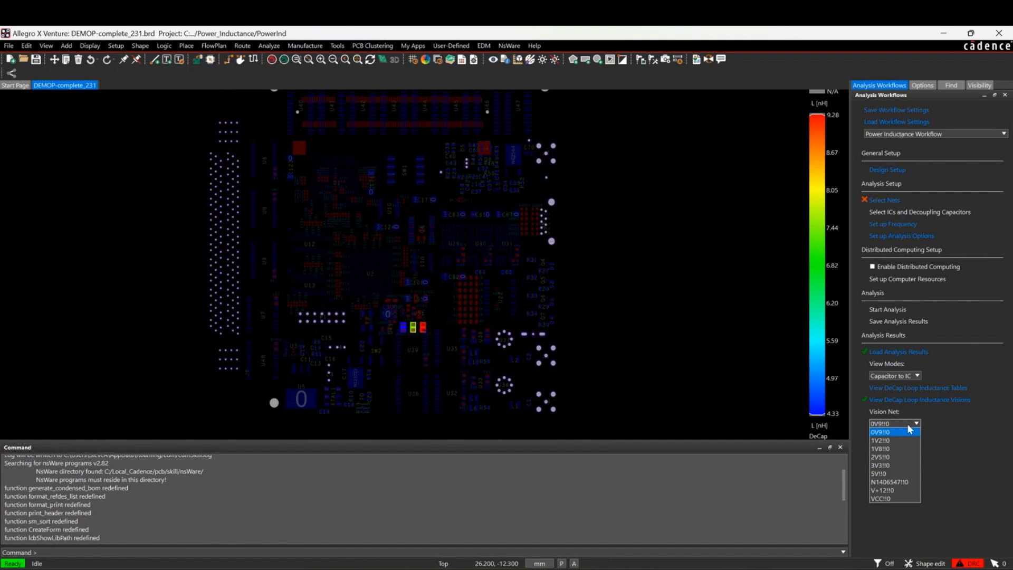
left_click(907, 457)
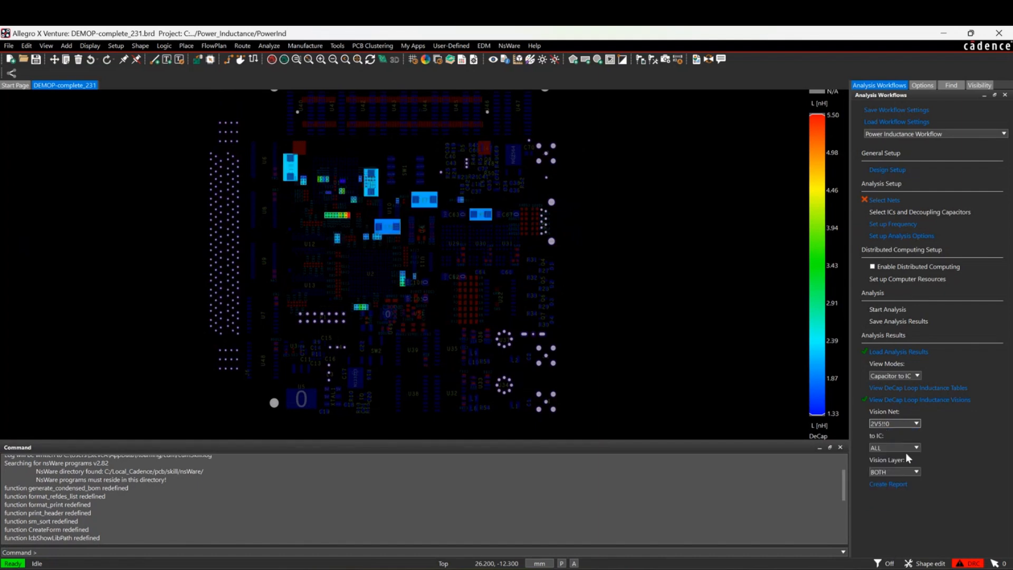
- Hide the inductance vision and turn on everything on the Bottom layer to examine the routing of the 2V5 capacitor row
scroll(349, 156, "up", 2)
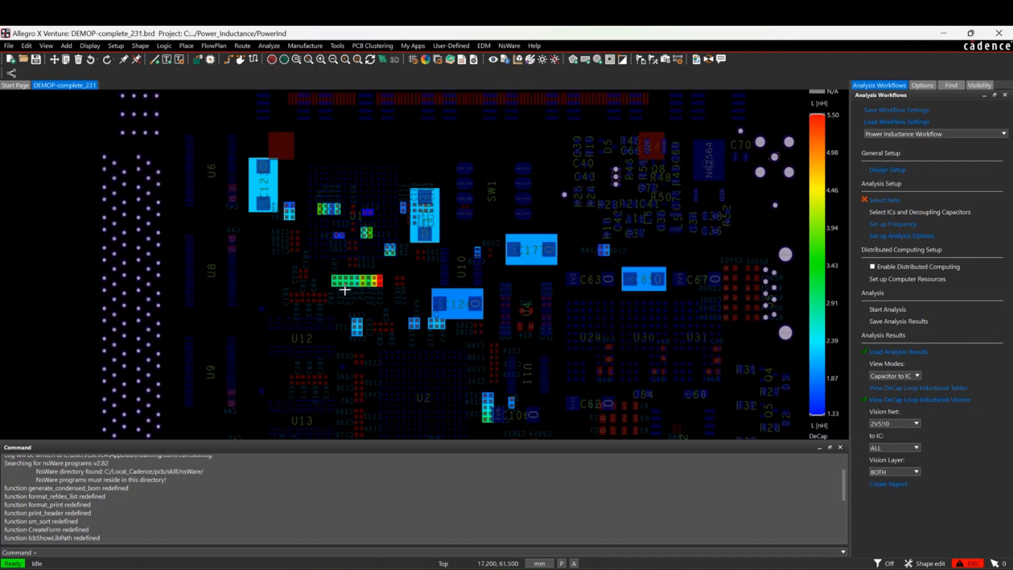
scroll(342, 292, "up", 1)
scroll(344, 287, "up", 1)
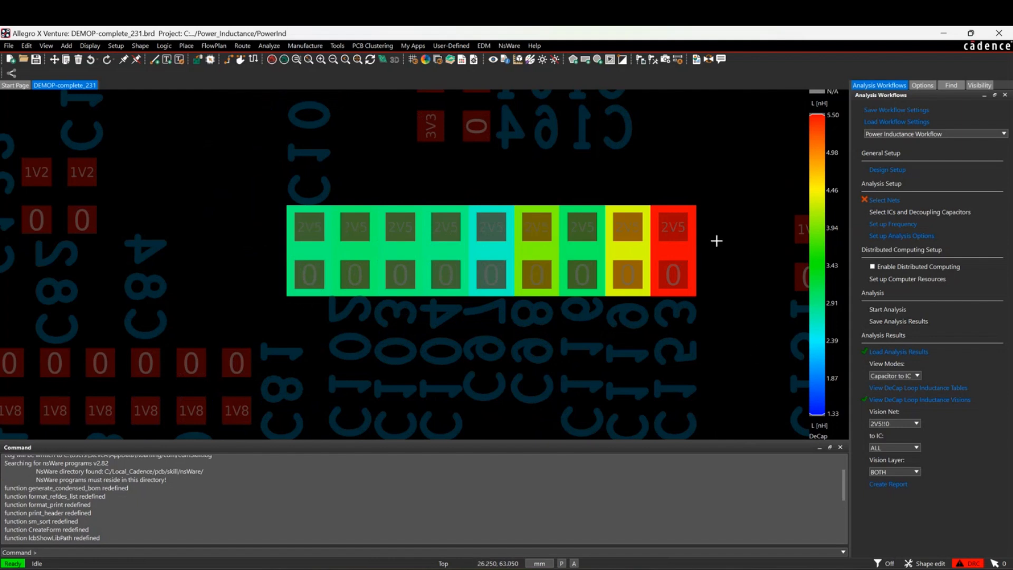
left_click(934, 399)
left_click(979, 86)
left_click(978, 290)
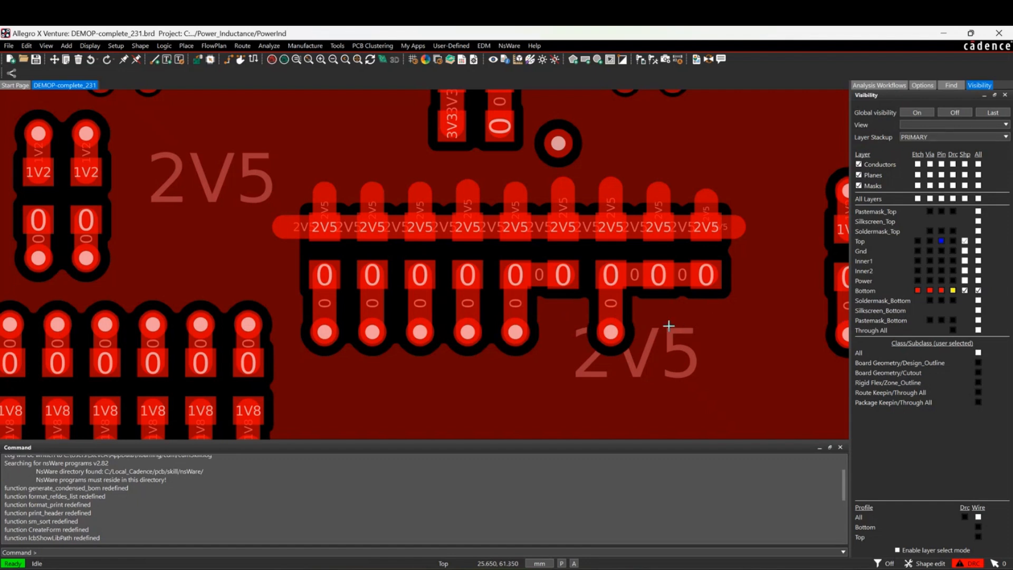
- Redisplay the DeCap loop inductance vision for net 3V3!!0 and inspect capacitors C163, C160, C167 and C112
left_click(869, 84)
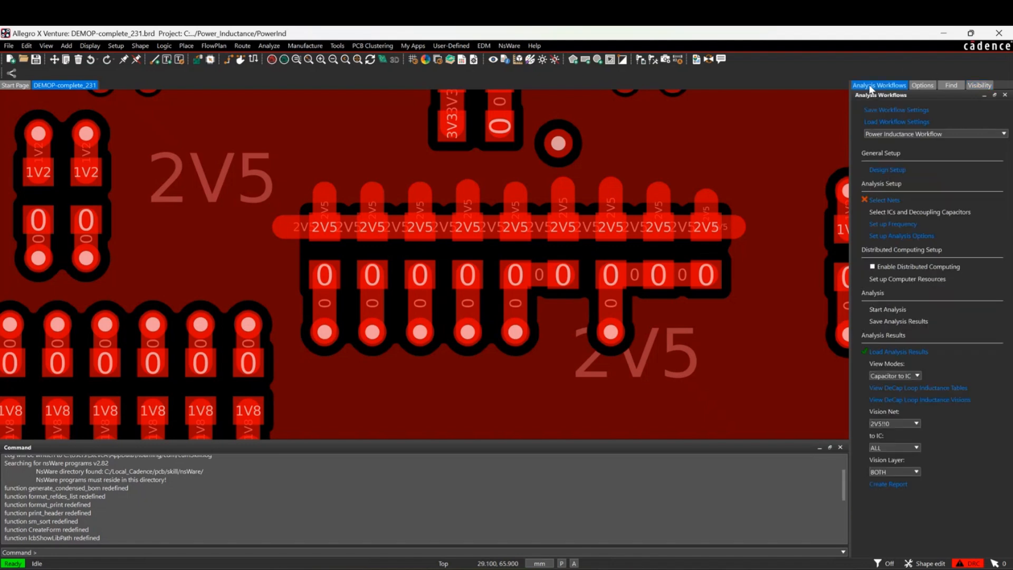
left_click(933, 400)
left_click(913, 424)
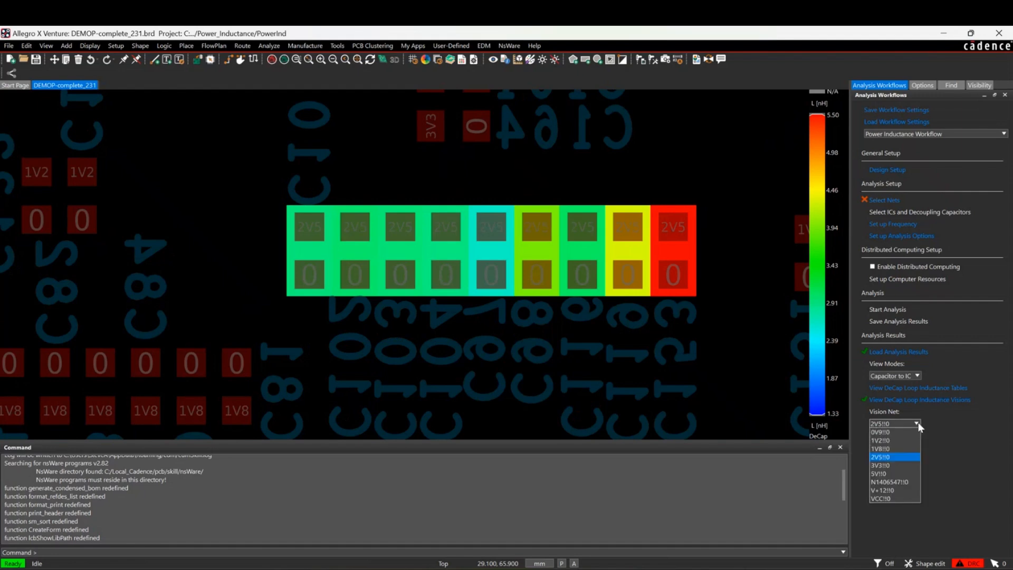
left_click(900, 466)
scroll(389, 219, "down", 5)
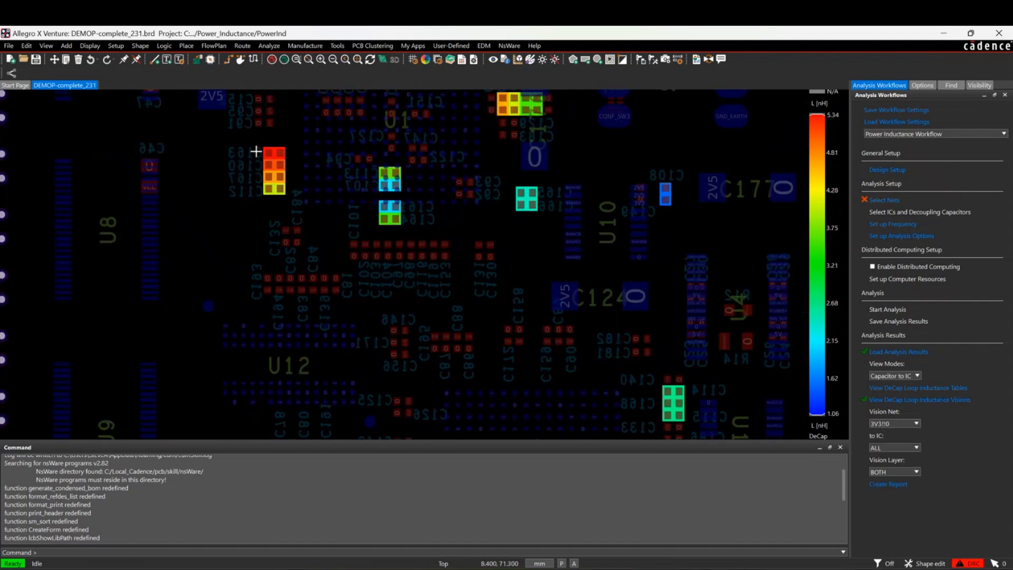
scroll(256, 152, "up", 4)
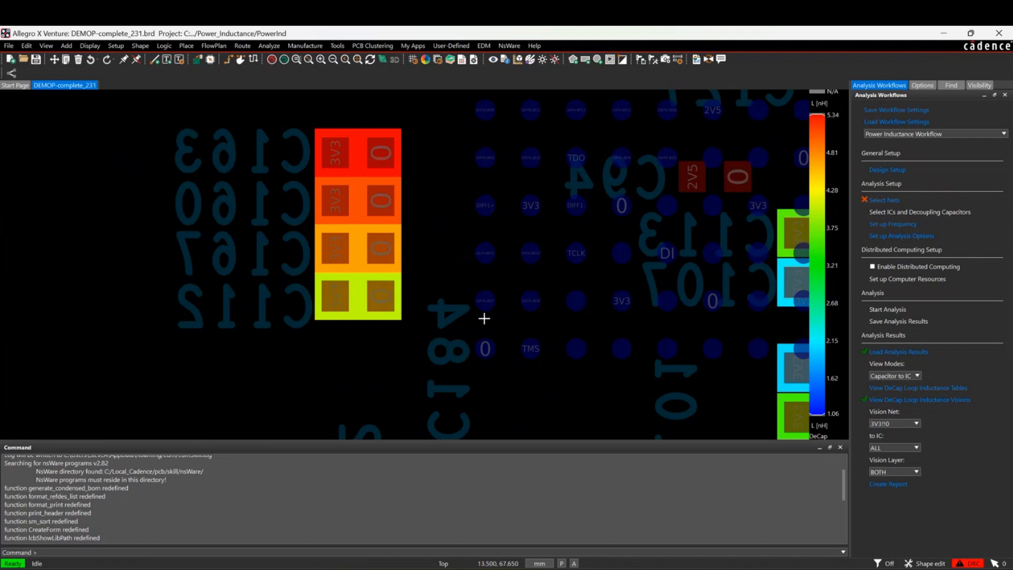
- Turn on the Bottom layer to examine the connections of the C163 to C112 capacitor group, and hide the layer again
left_click(979, 84)
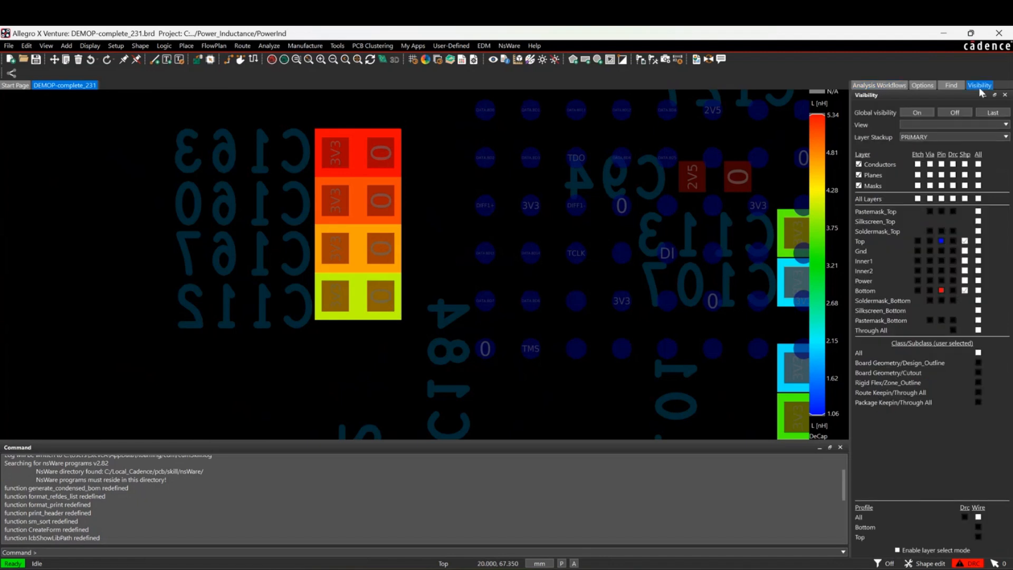
left_click(978, 290)
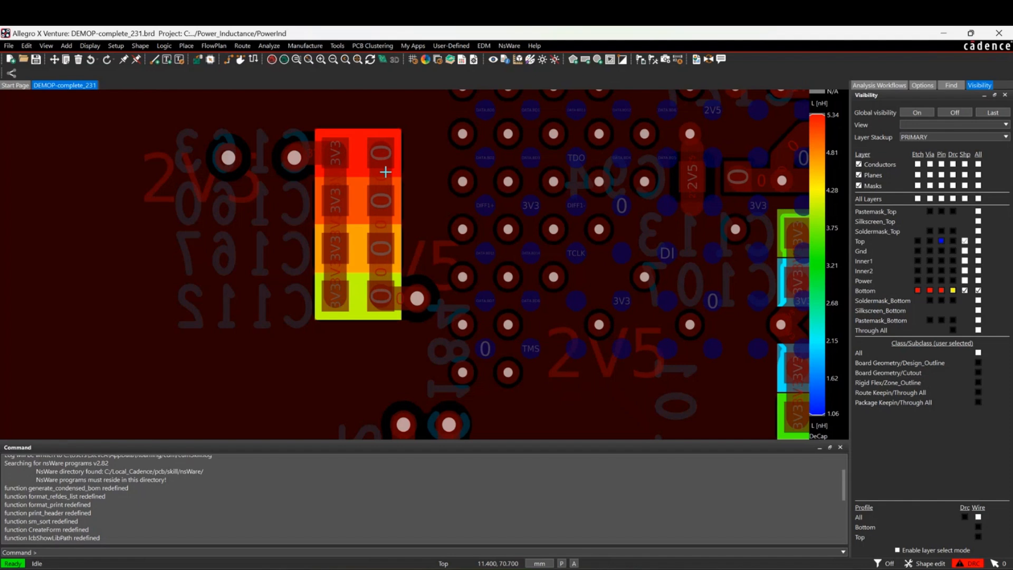
scroll(386, 172, "down", 2)
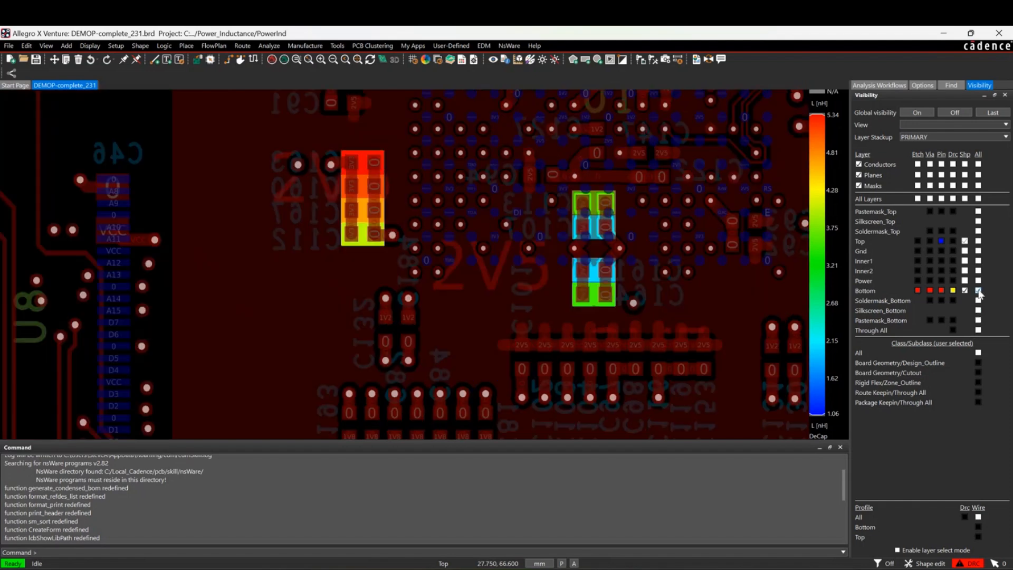
left_click(891, 291)
scroll(504, 269, "down", 2)
scroll(504, 269, "down", 2)
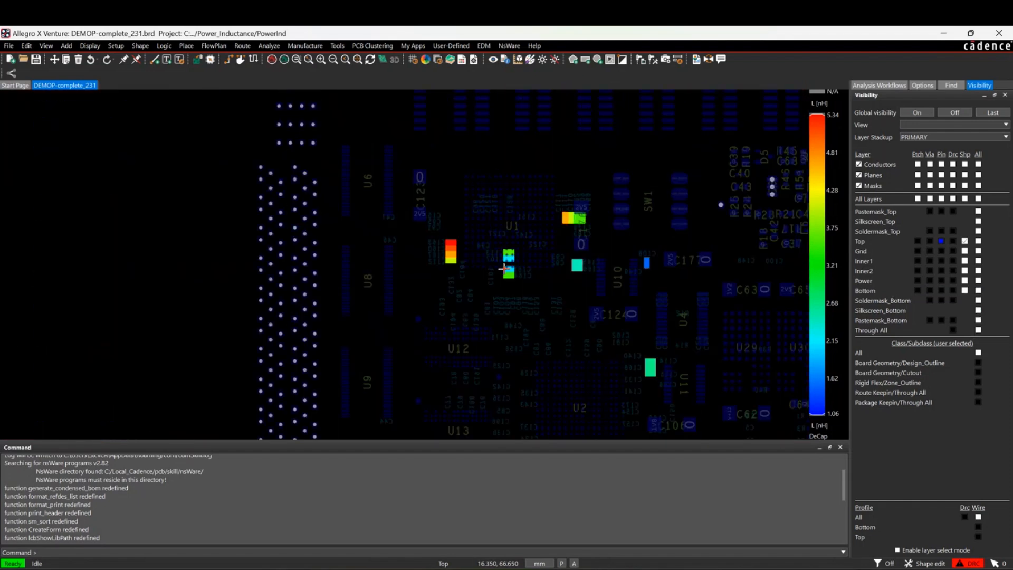
middle_click_drag(541, 359, 371, 337)
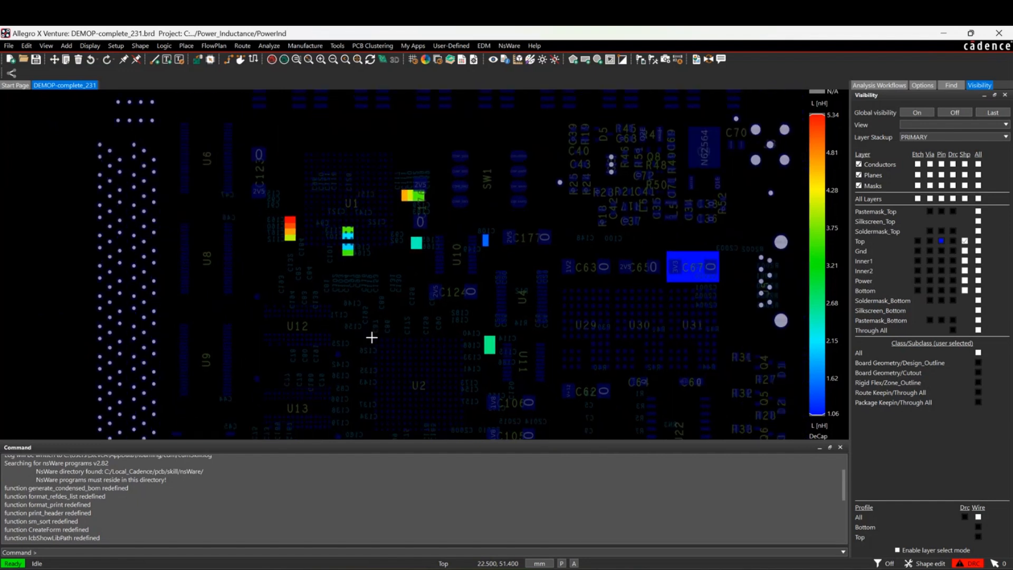